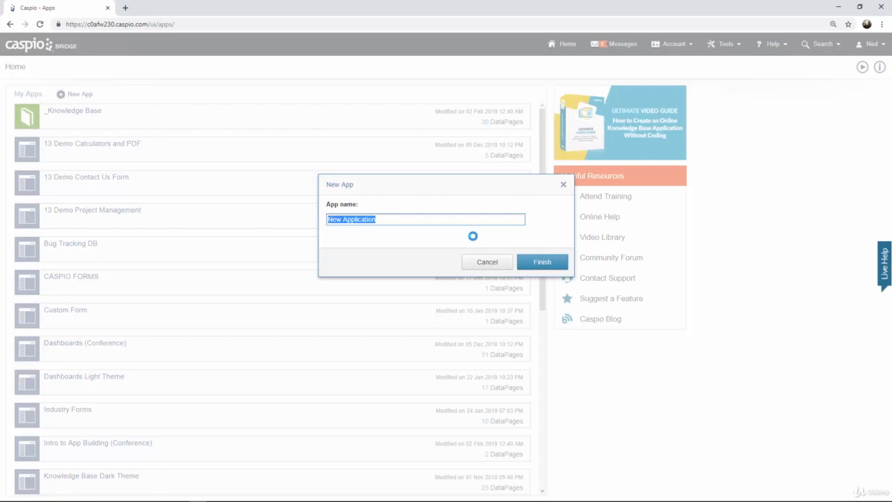
type("CRM")
key("BackSpace")
key("BackSpace")
key("BackSpace")
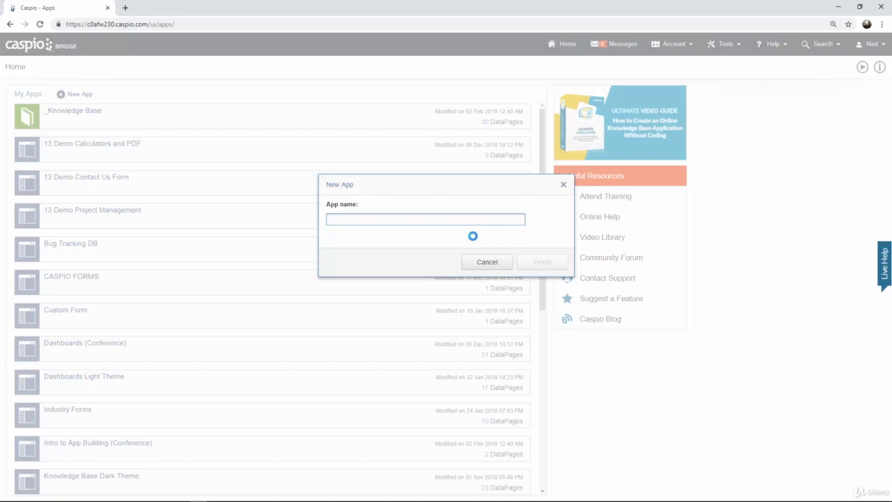
Create a new app named Patient Portal
type("Patient Por")
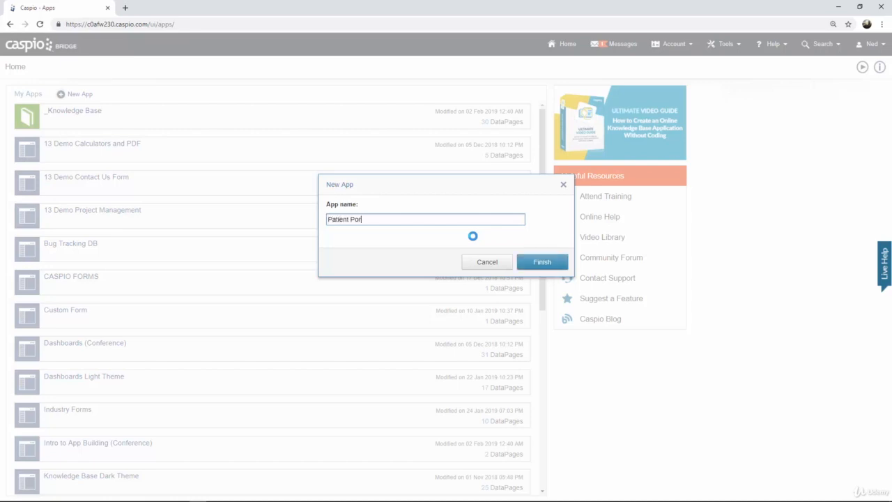
type("tal")
left_click(541, 262)
Open the Patient Portal app, go to its tables and start a new table
scroll(322, 272, "down", 3)
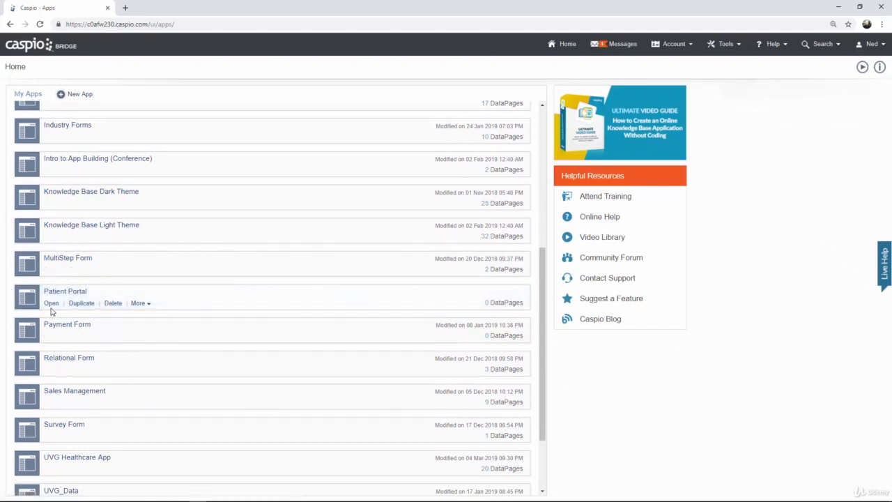
left_click(51, 304)
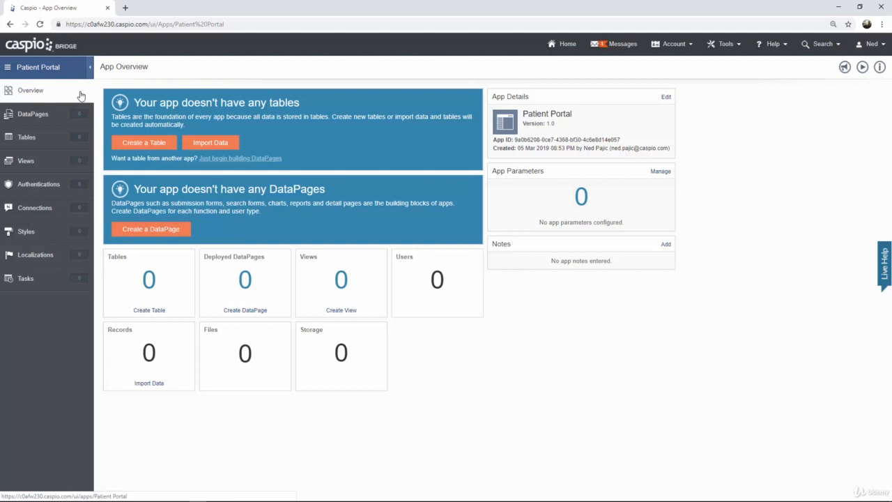
left_click(44, 142)
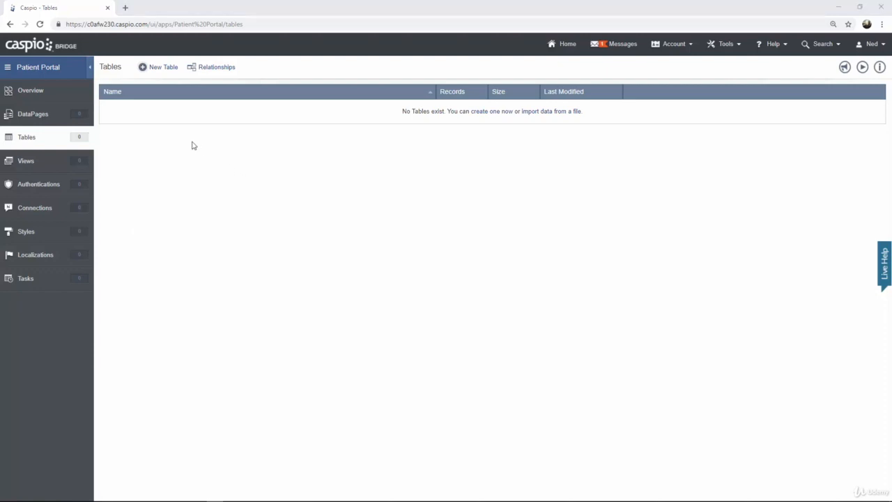
left_click(162, 70)
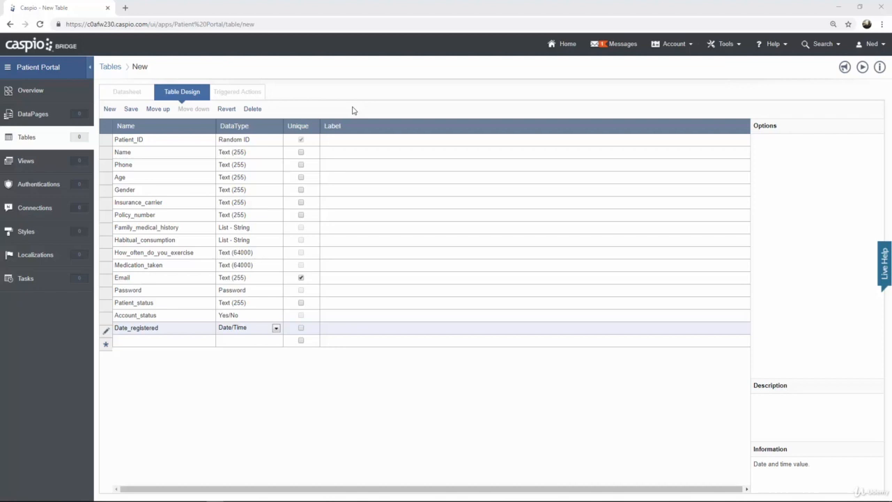
Review the data type options available for the Patient_ID field
left_click(164, 140)
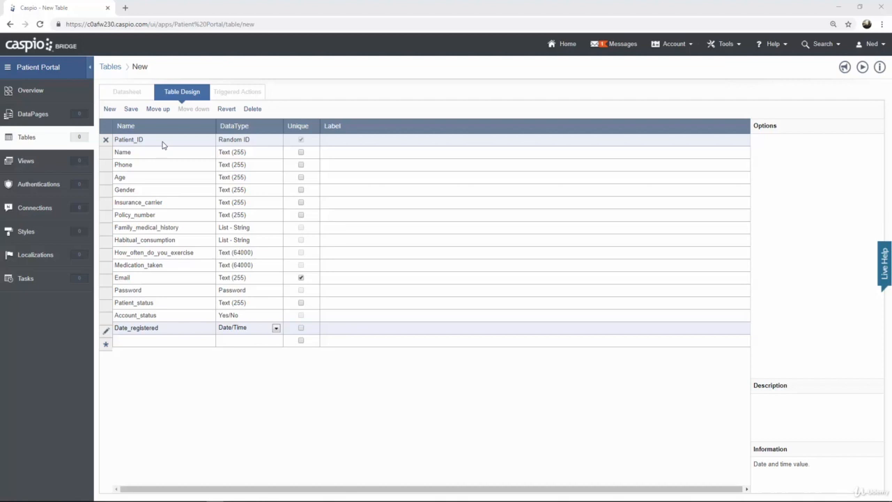
left_click(270, 140)
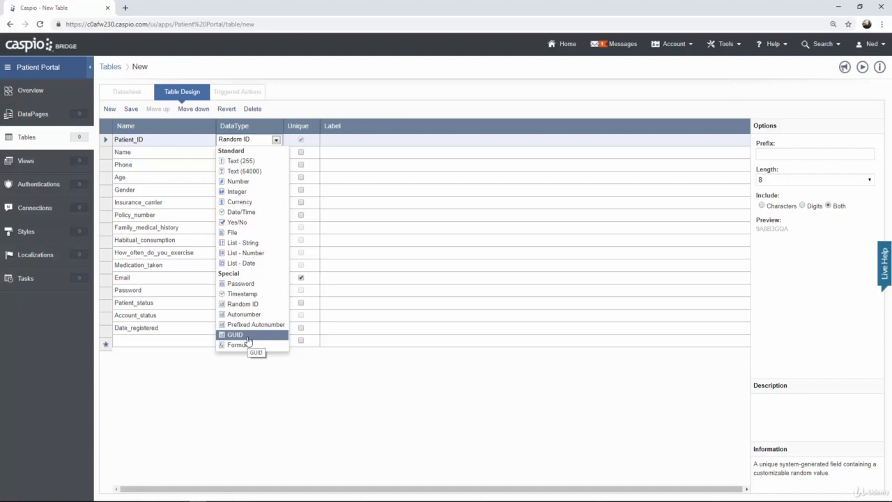
left_click(341, 387)
left_click(136, 155)
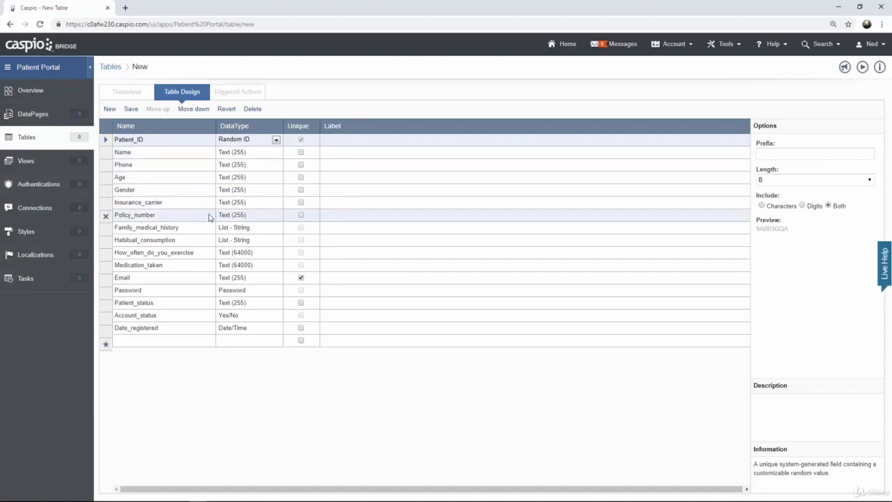
Replace the Family_medical_history field's default list values with Cancer, Asthma and High Blood Pressure
left_click(192, 230)
left_click(249, 230)
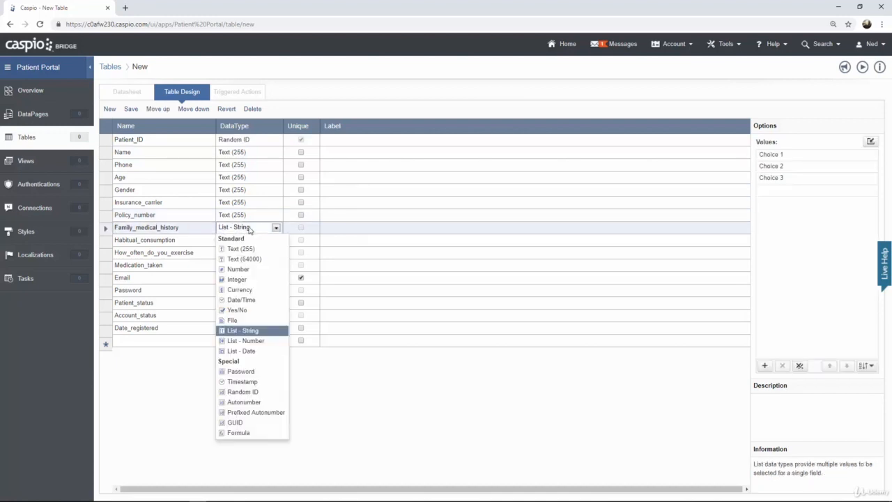
left_click(249, 230)
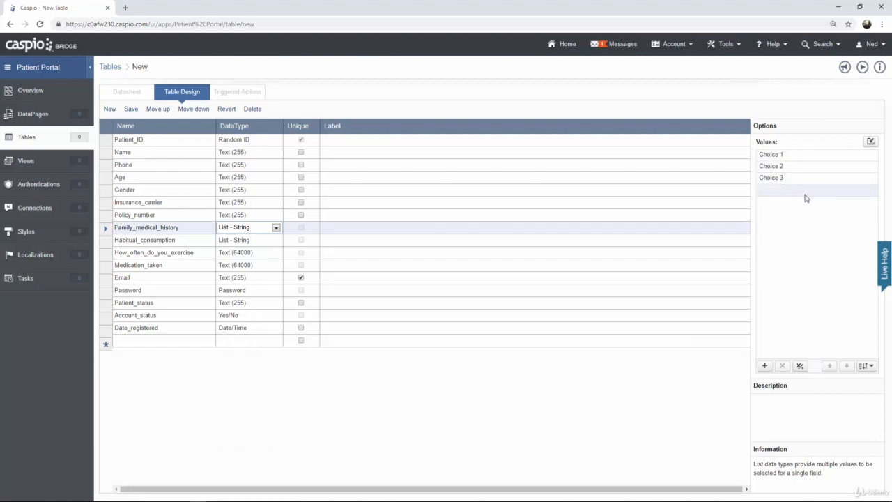
left_click(870, 178)
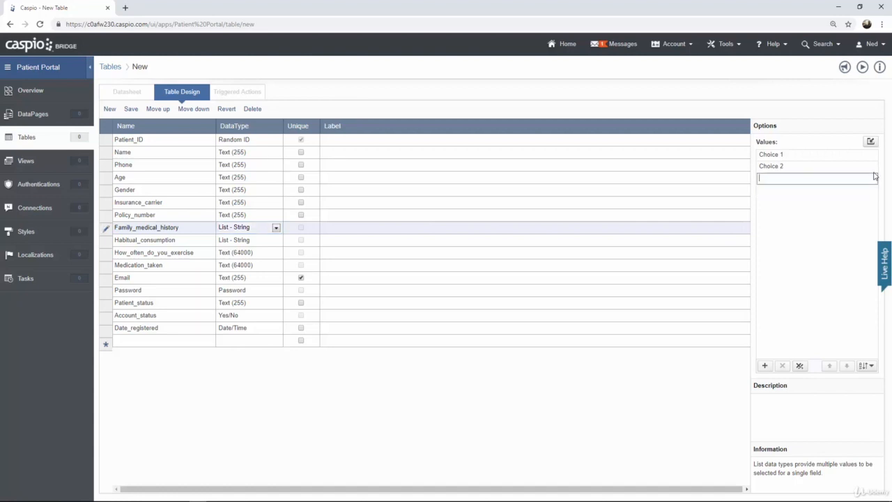
left_click(872, 166)
left_click(873, 155)
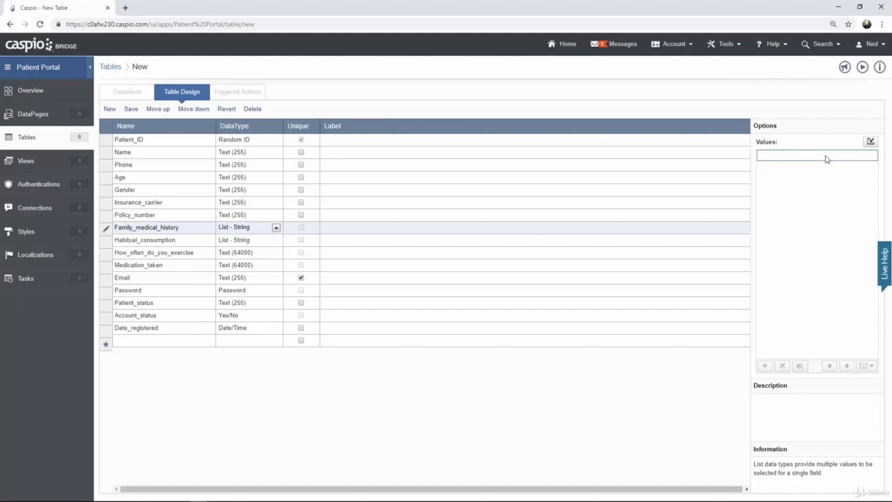
type("Cancer")
key("Return")
type("Asthma")
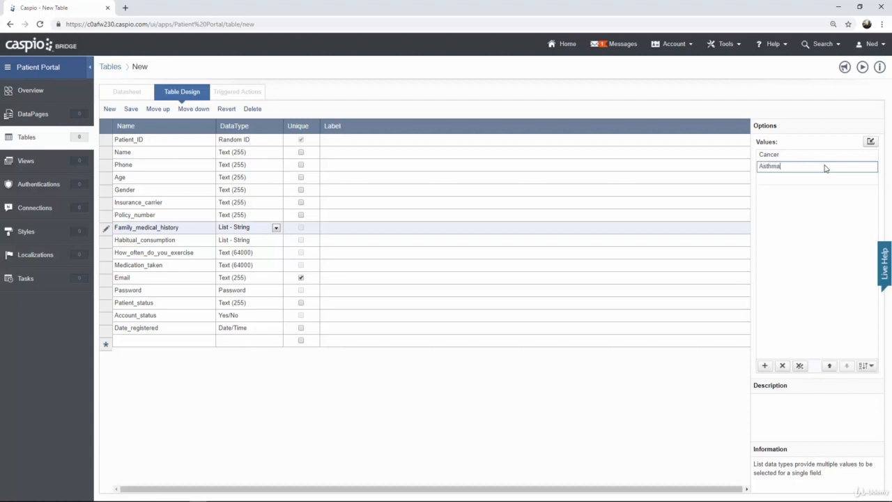
key("Return")
type("High Blood Pressure")
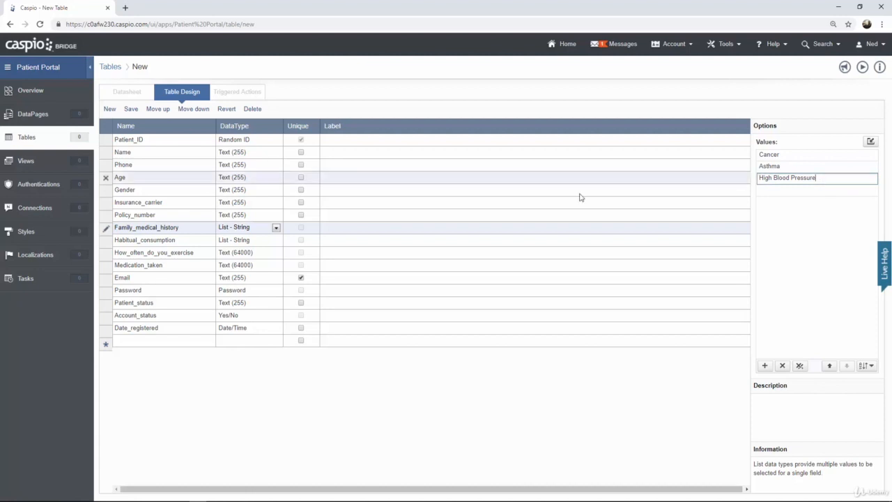
Replace the Habitual_consumption field's default list values with Tea, Coffee and Other
left_click(178, 241)
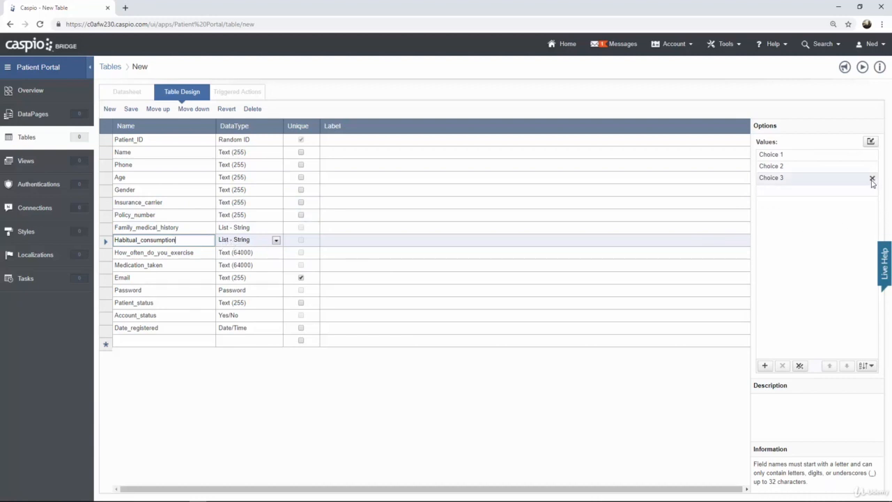
left_click(872, 180)
left_click(871, 168)
left_click(870, 157)
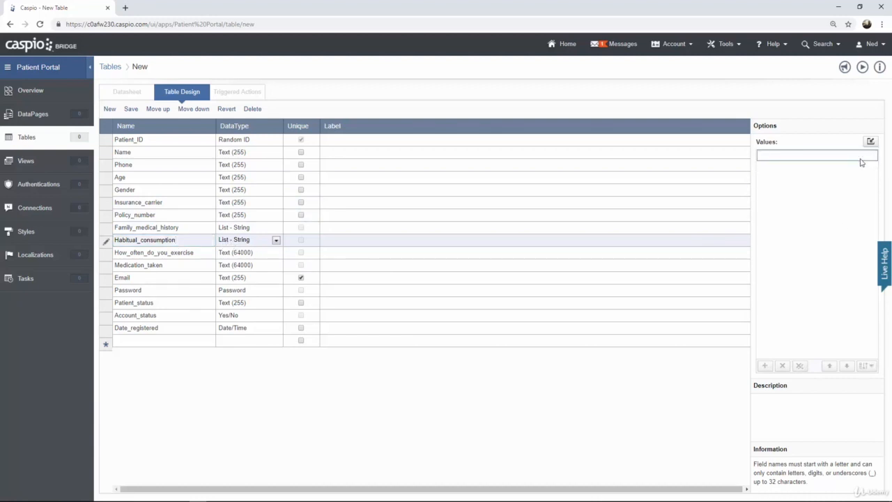
type("Tea")
key("Return")
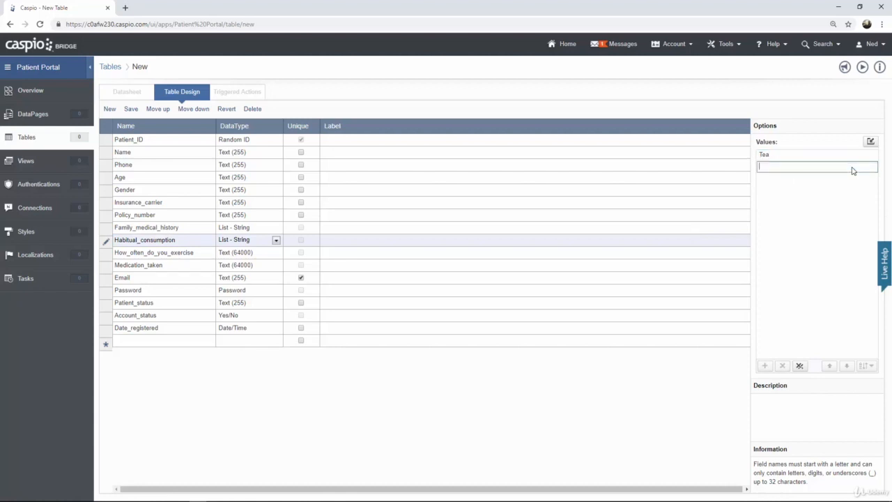
type("Coffee")
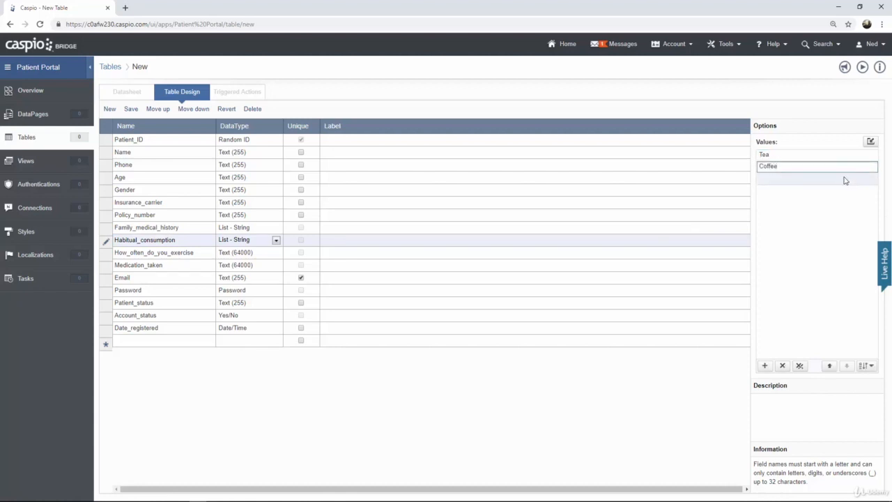
key("Return")
type("Other")
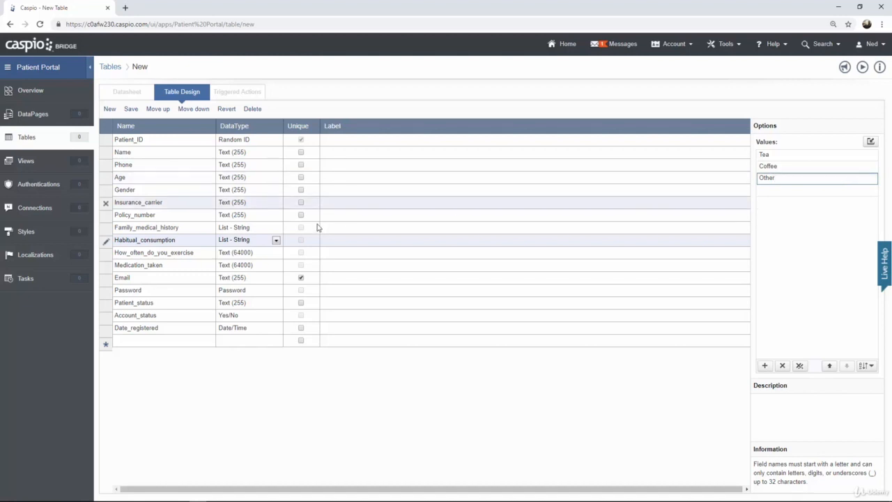
Review the data types of the Medication_taken, Email, Password and Date_registered fields
left_click(198, 255)
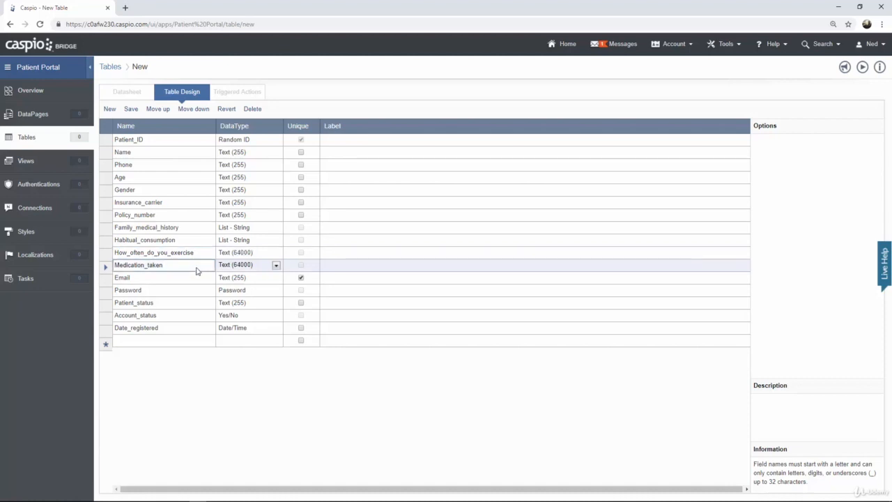
left_click(327, 281)
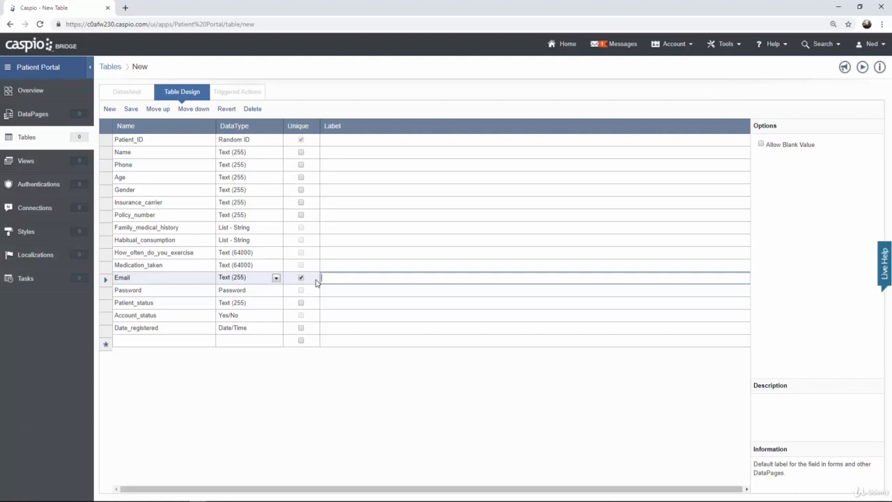
left_click(277, 293)
left_click(276, 293)
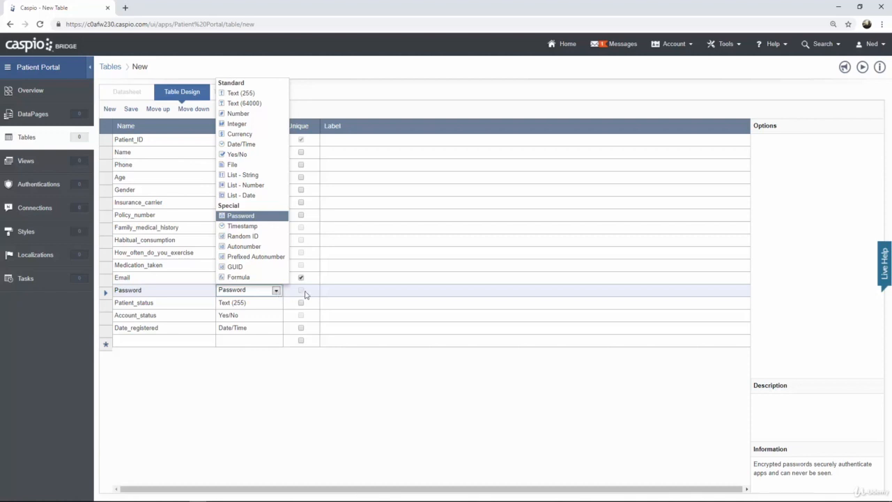
left_click(337, 291)
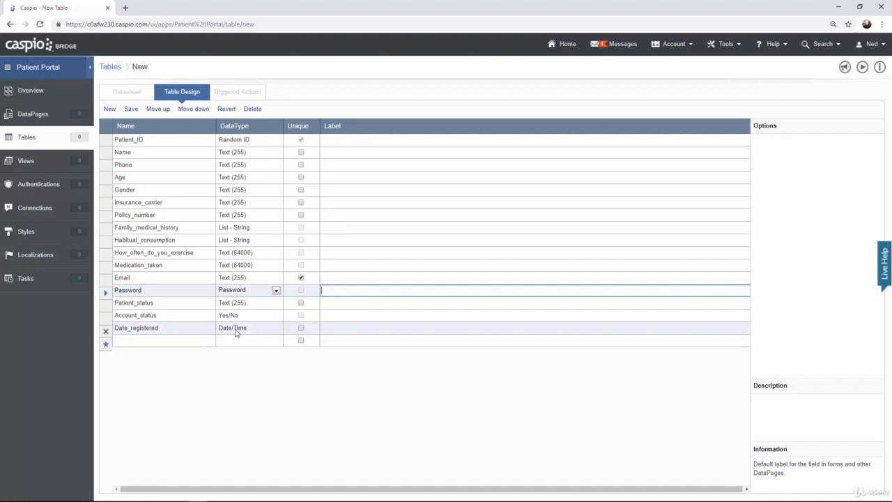
left_click(222, 398)
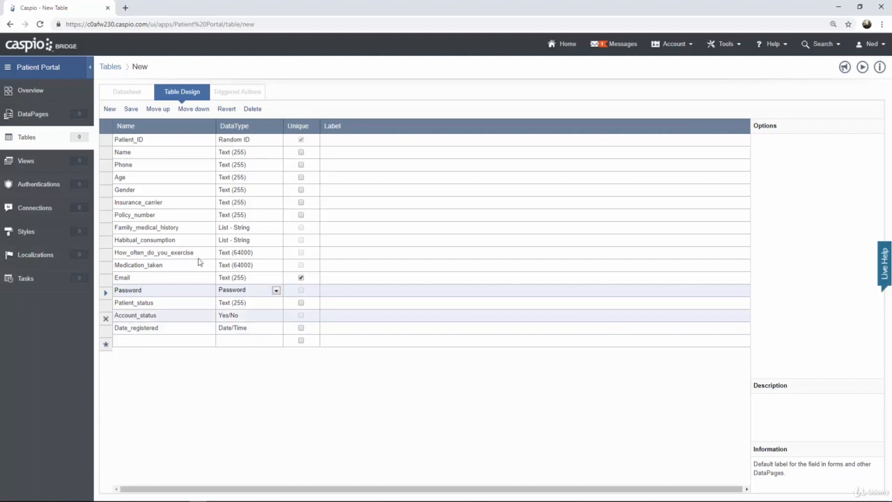
Save the new table with the name uvg_hc_patient_info
left_click(131, 111)
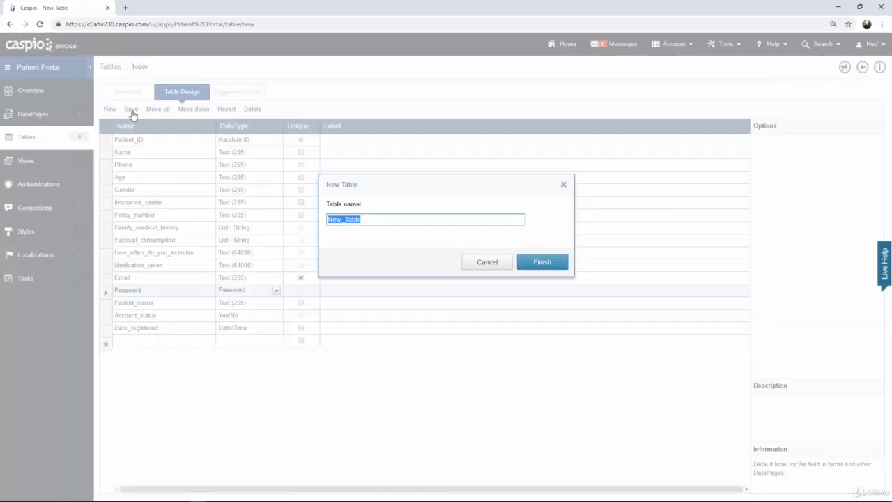
type("uvg_hc_patient_info")
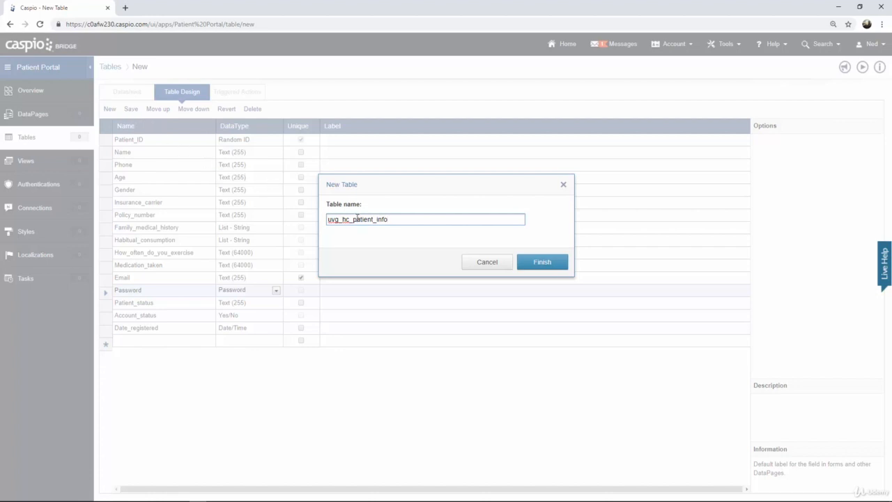
left_click(538, 269)
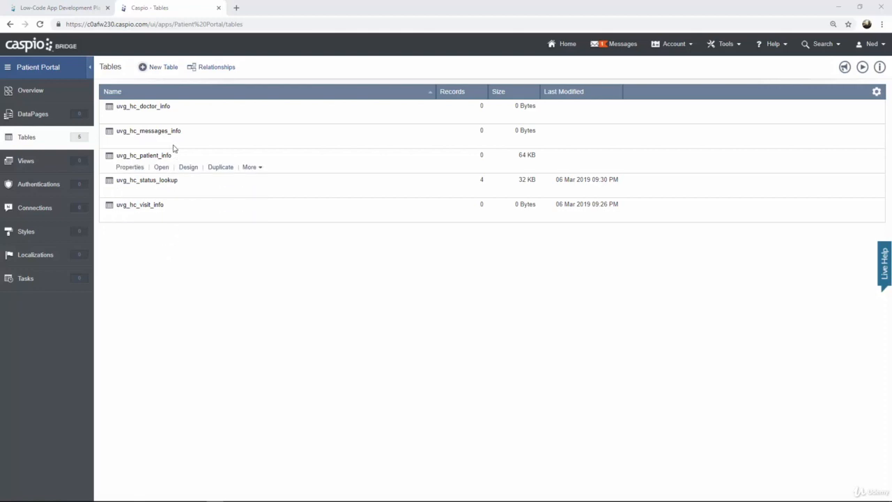
Open the uvg_hc_doctor_info and uvg_hc_visit_info table designs to review their fields
left_click(184, 122)
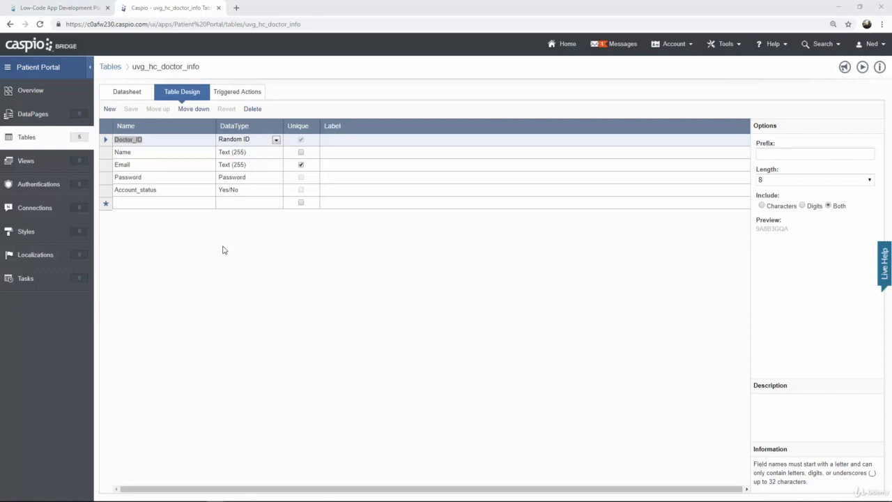
left_click(64, 143)
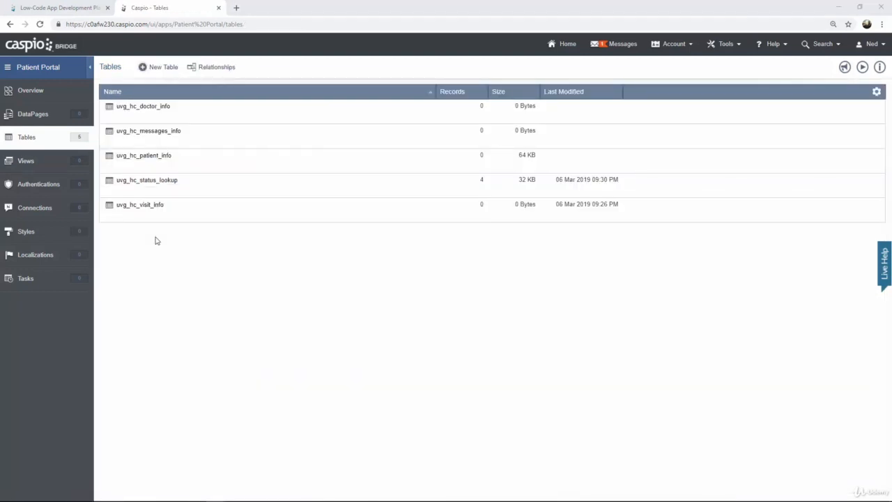
left_click(188, 219)
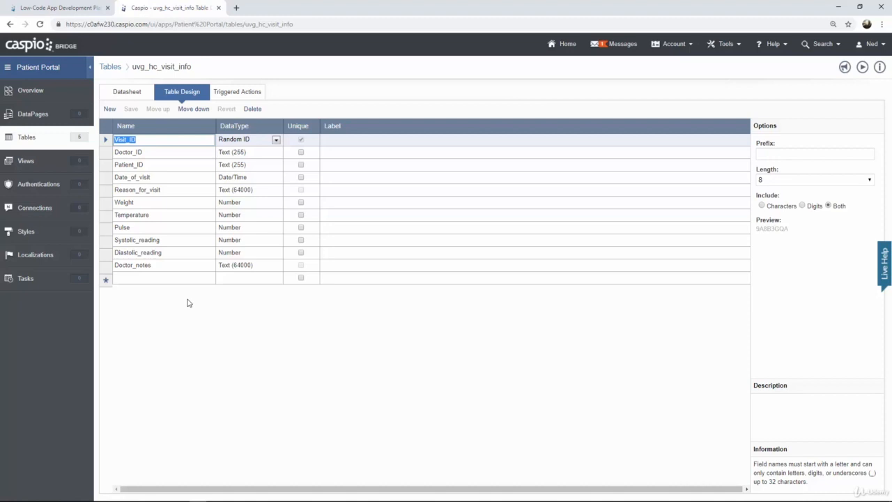
left_click(43, 141)
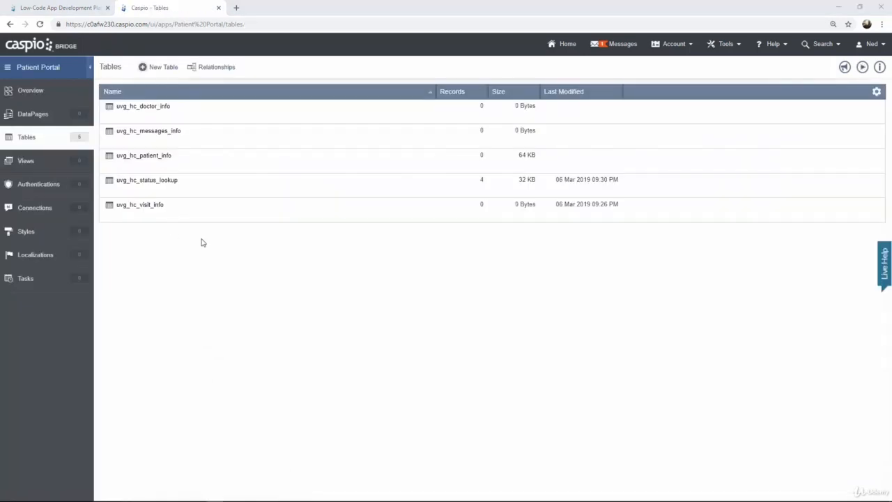
Open the uvg_hc_messages_info and uvg_hc_status_lookup table designs to review their fields
left_click(188, 142)
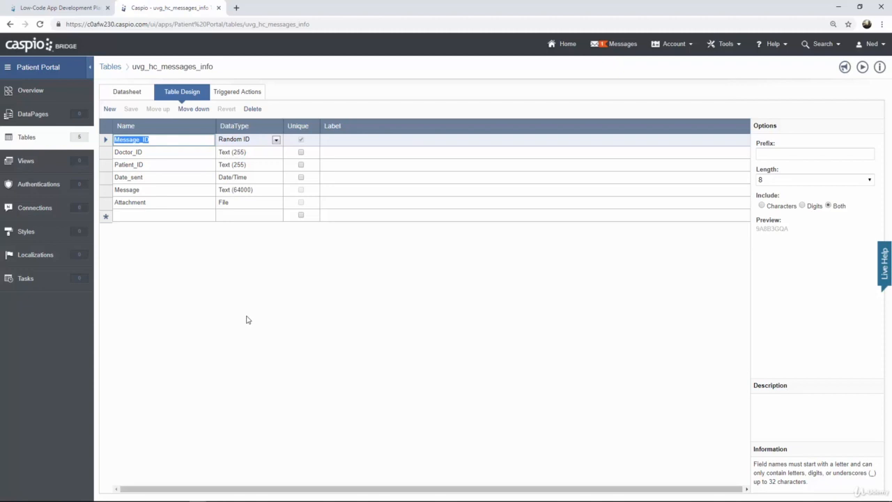
left_click(30, 141)
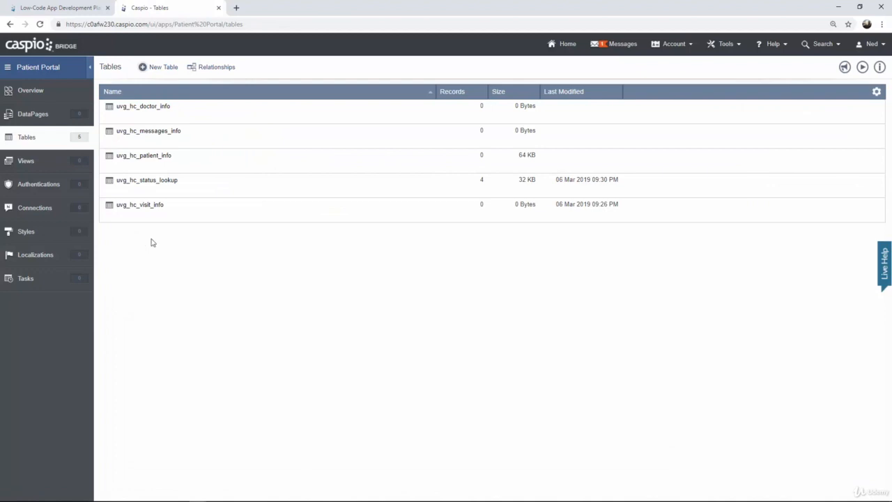
left_click(187, 192)
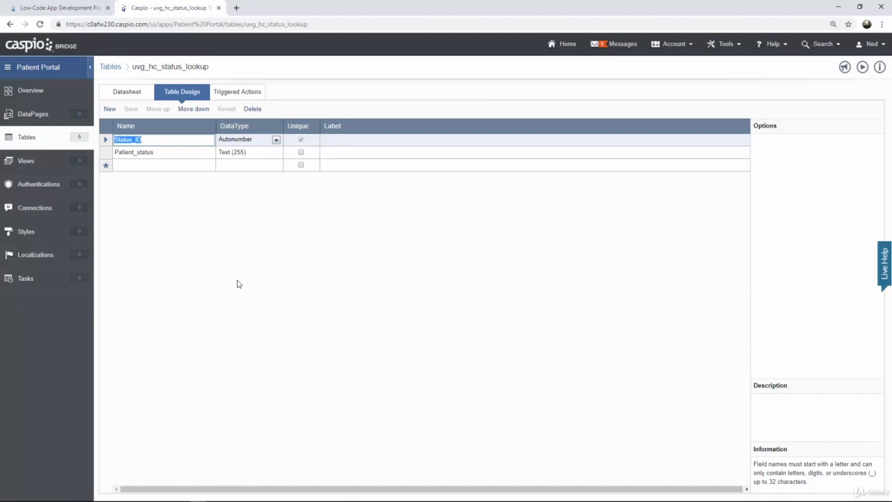
View the records stored in the uvg_hc_status_lookup table's datasheet
left_click(130, 95)
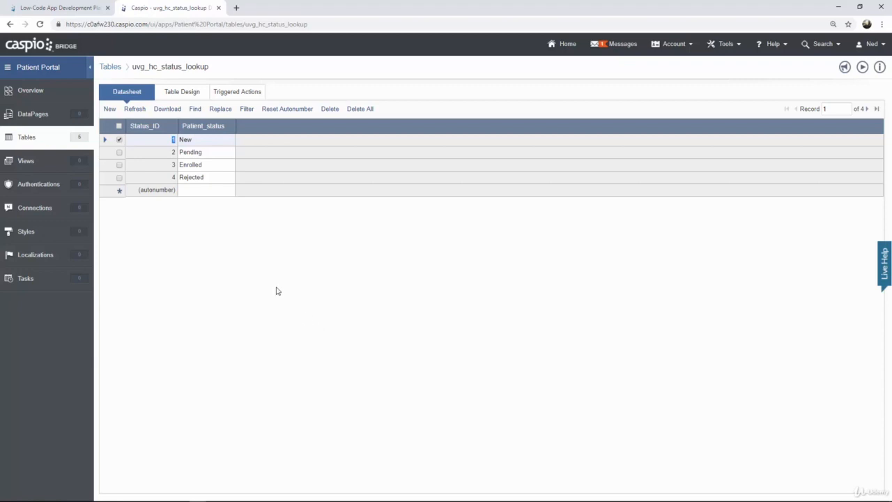
Open the table Relationships view and add the doctor, messages, patient and visit tables to the canvas
left_click(28, 160)
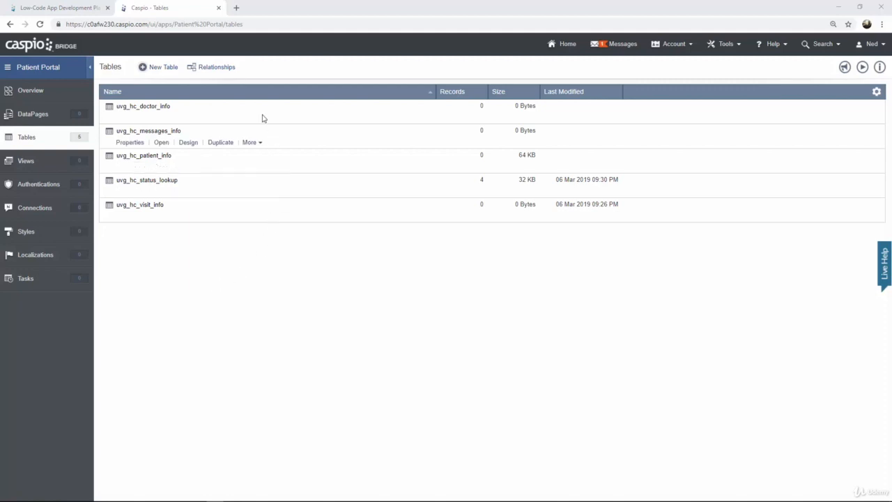
left_click(218, 69)
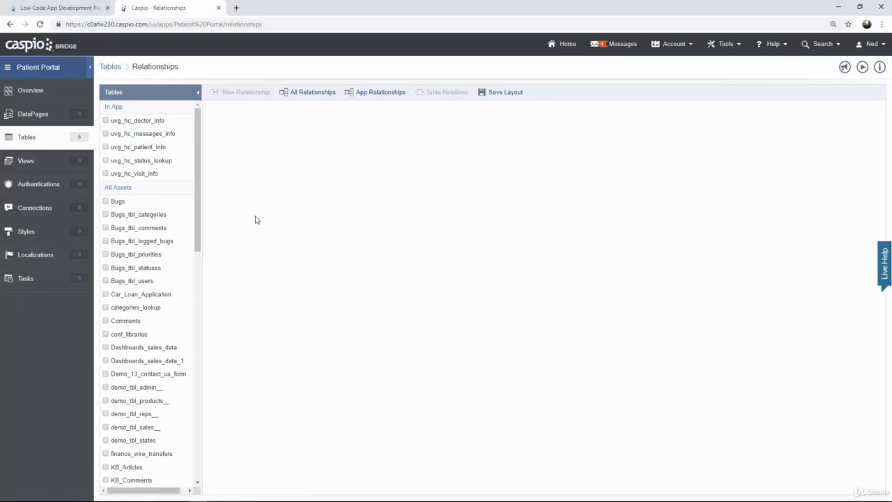
left_click(106, 121)
left_click(106, 133)
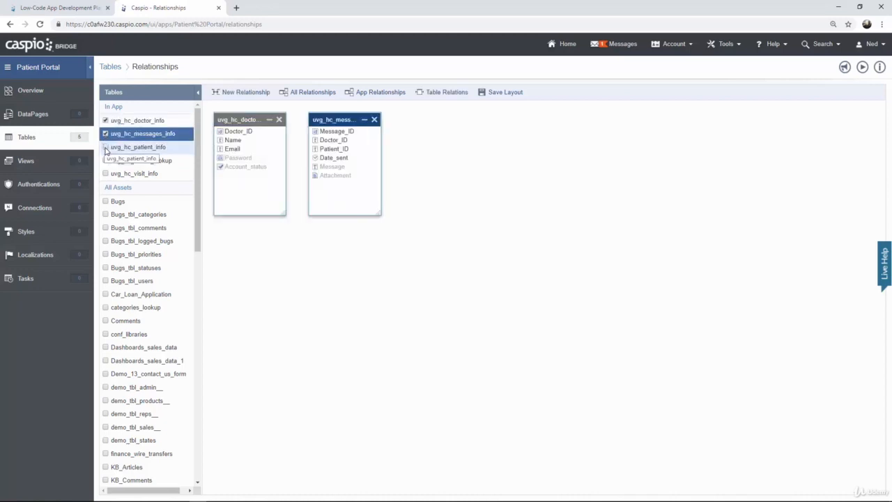
left_click(106, 147)
left_click(108, 174)
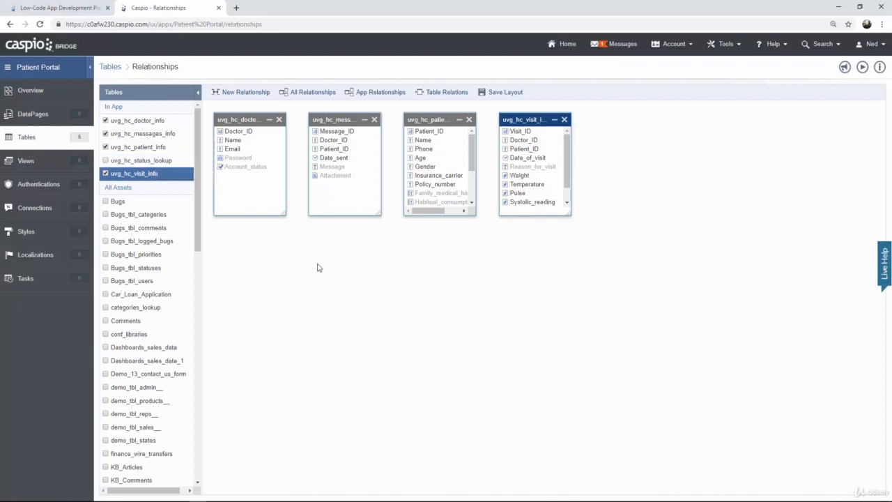
Rearrange the four table boxes on the relationship canvas and enlarge the visit and patient boxes to show all fields
left_click_drag(250, 120, 296, 167)
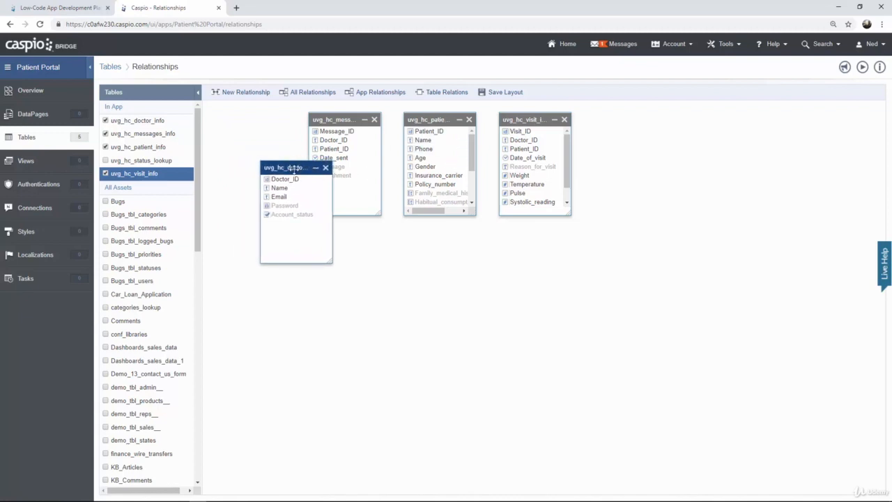
left_click_drag(407, 130, 278, 328)
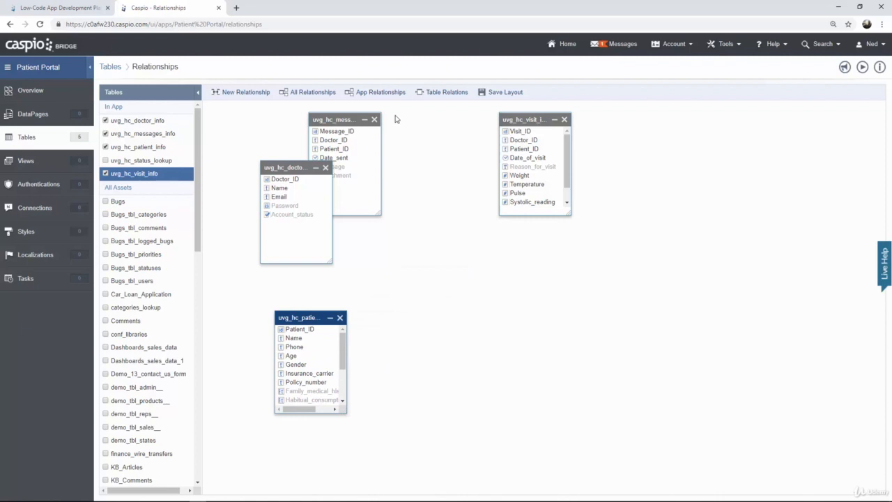
left_click_drag(341, 119, 552, 337)
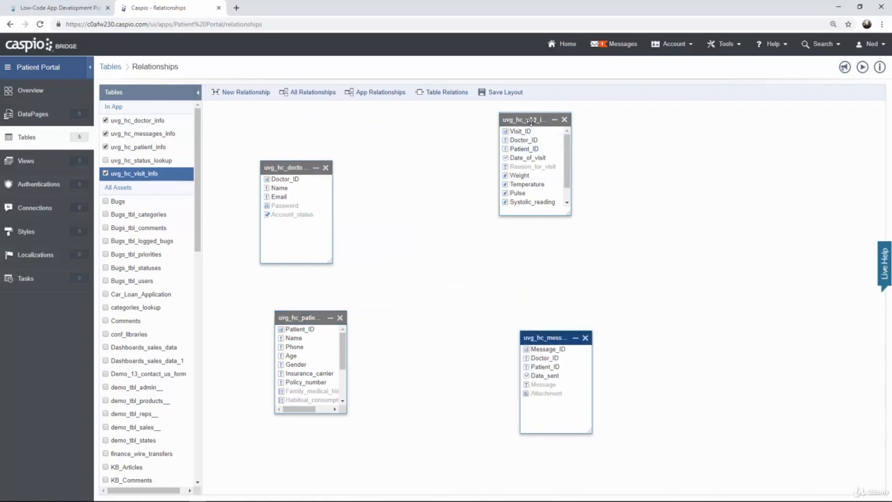
left_click_drag(531, 120, 480, 139)
left_click_drag(518, 234, 533, 262)
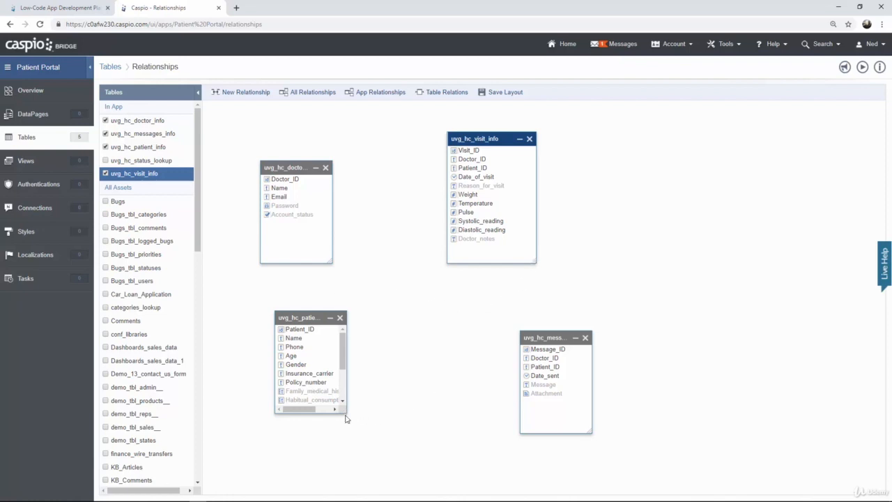
left_click_drag(346, 411, 390, 471)
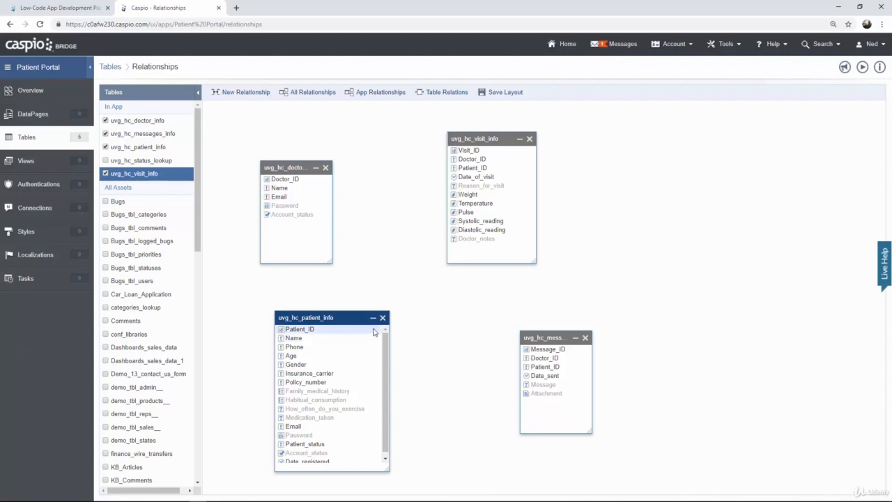
Create a one-to-many relationship from uvg_hc_patient_info Patient_ID to uvg_hc_visit_info Patient_ID
left_click_drag(374, 332, 476, 173)
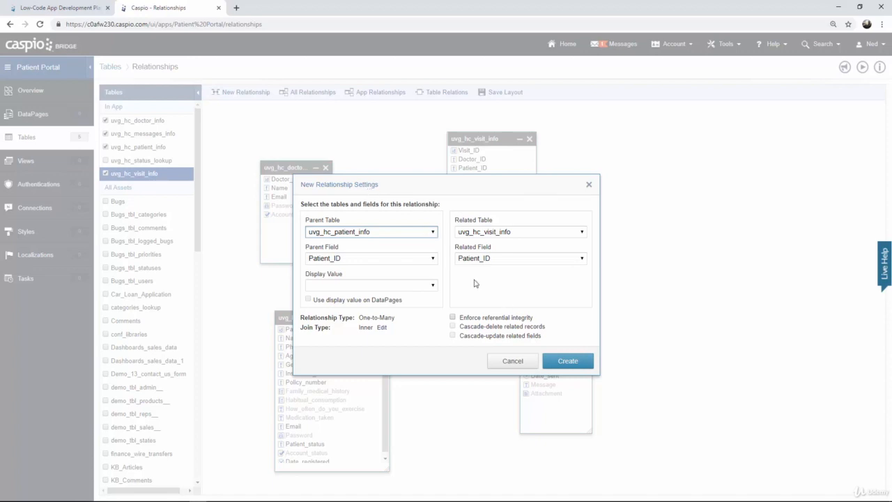
left_click(559, 361)
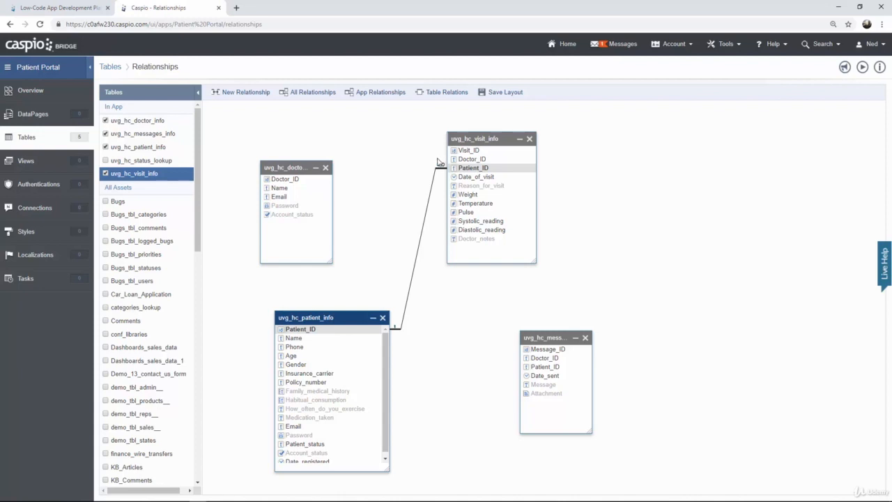
Create a one-to-many relationship from uvg_hc_doctor_info Doctor_ID to uvg_hc_visit_info Doctor_ID
left_click_drag(330, 180, 461, 160)
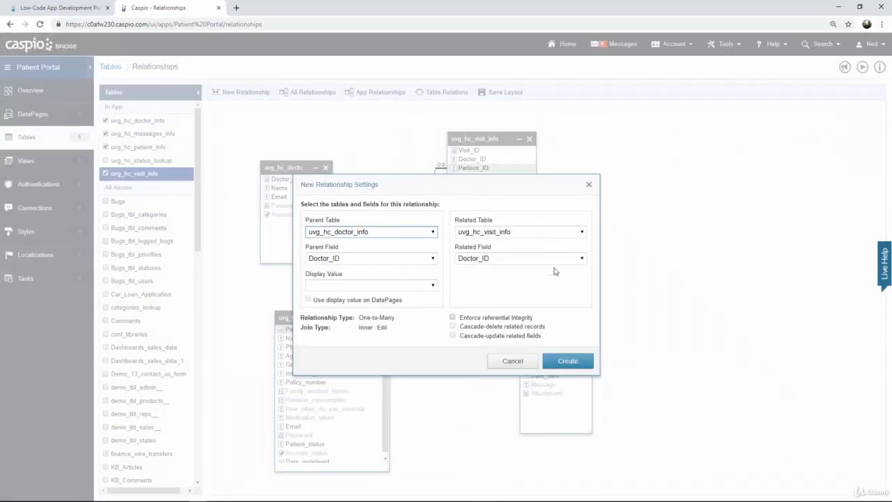
left_click(573, 360)
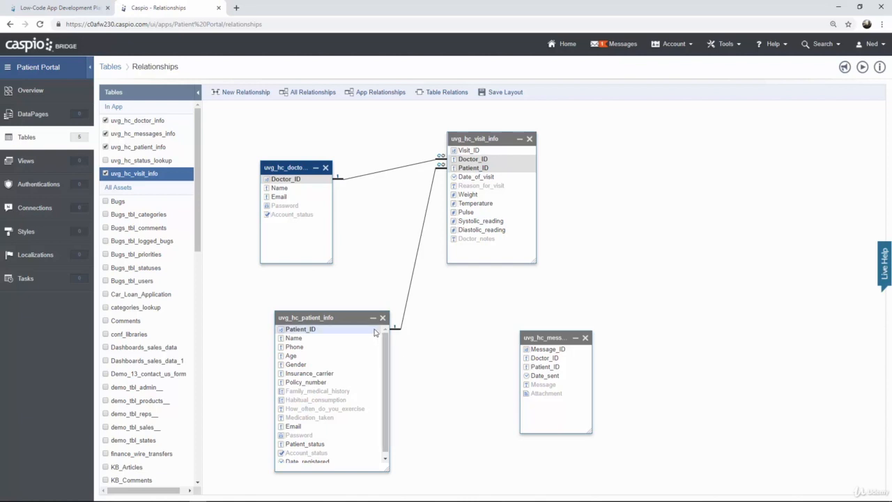
Create a one-to-many relationship from uvg_hc_patient_info Patient_ID to uvg_hc_messages_info Patient_ID
left_click_drag(375, 332, 536, 371)
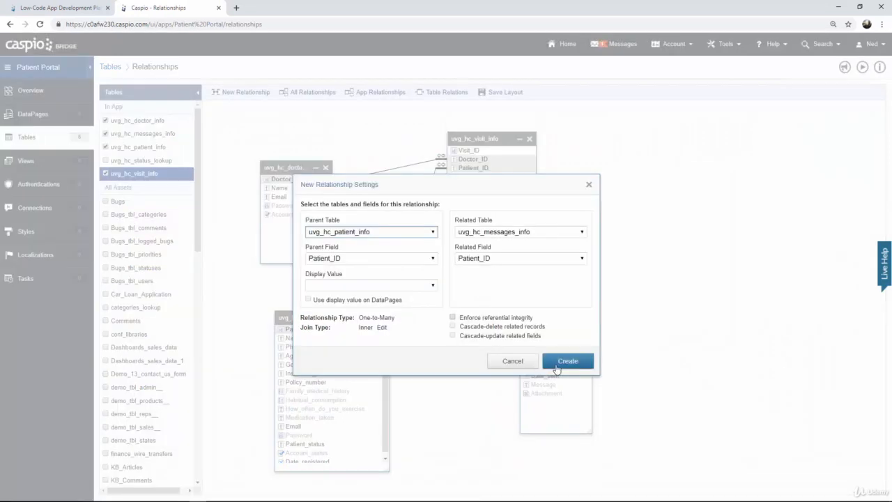
left_click(557, 367)
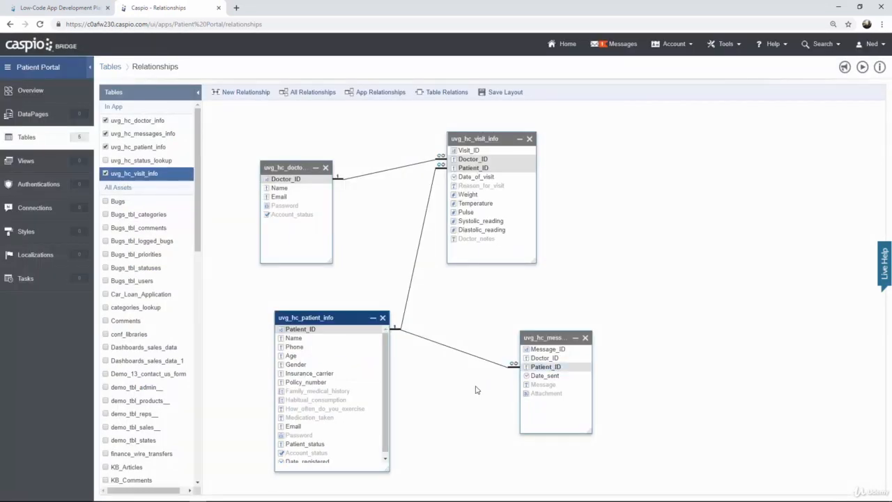
Create a one-to-many relationship from uvg_hc_doctor_info Doctor_ID to uvg_hc_messages_info Doctor_ID
left_click(332, 182)
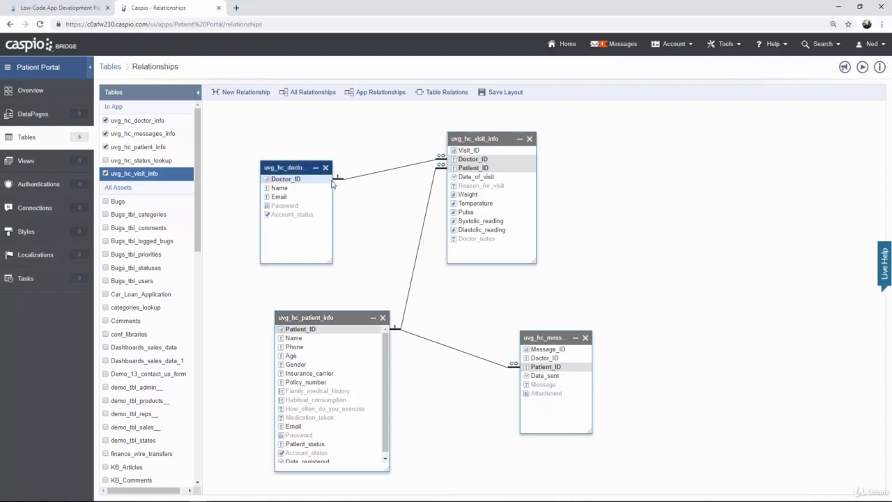
left_click_drag(332, 183, 528, 358)
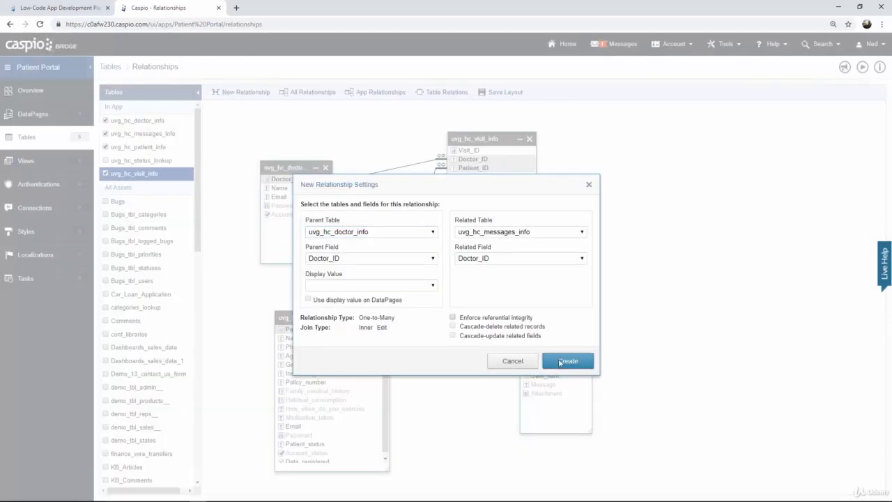
left_click(560, 362)
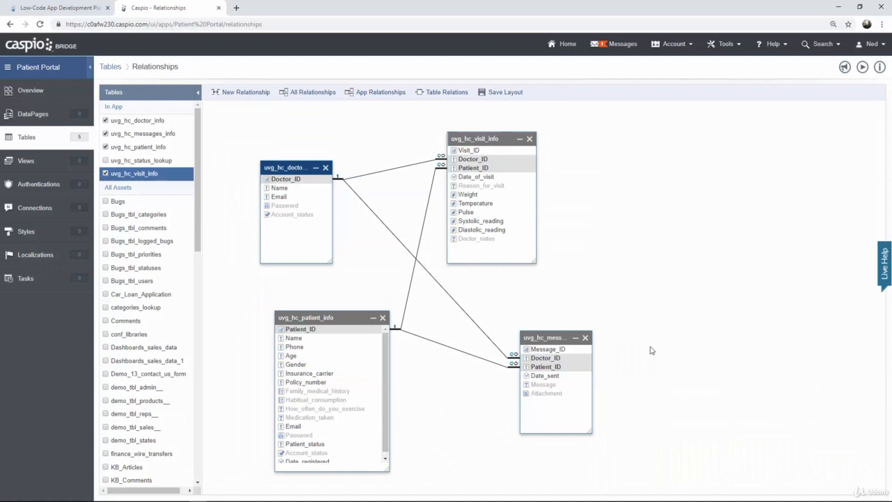